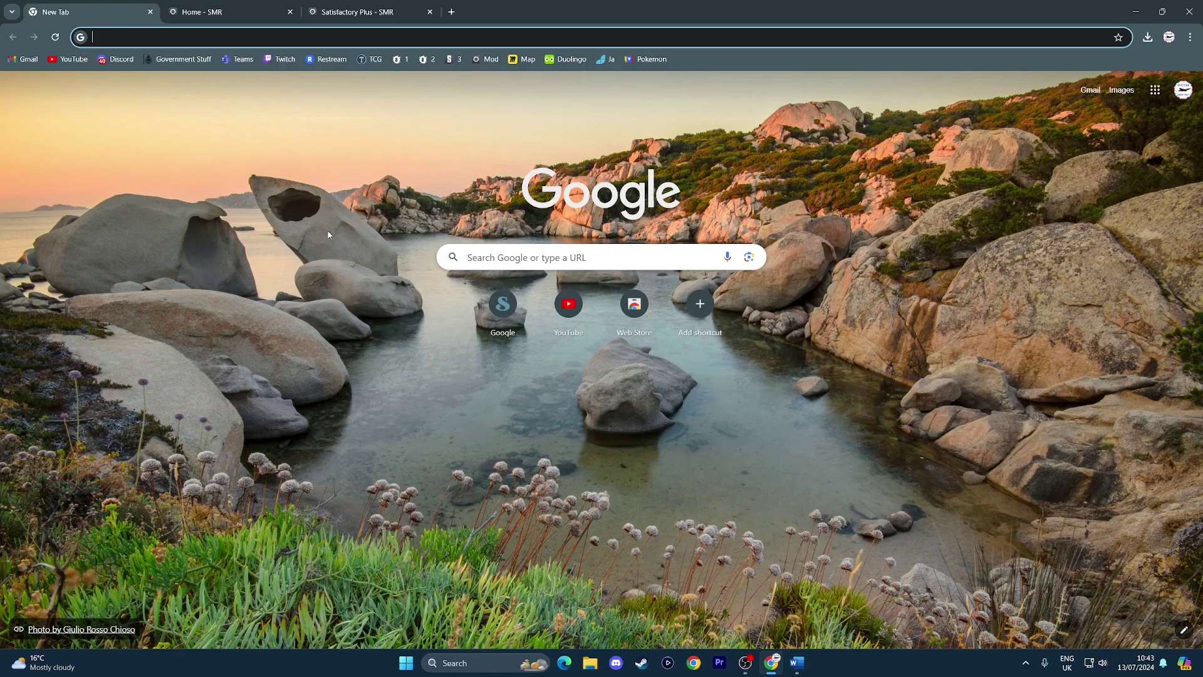
Step: Open the mods catalogue on the ficsit.app site and look through its first page of mods
{"action": "left_click", "coordinate": [233, 5]}
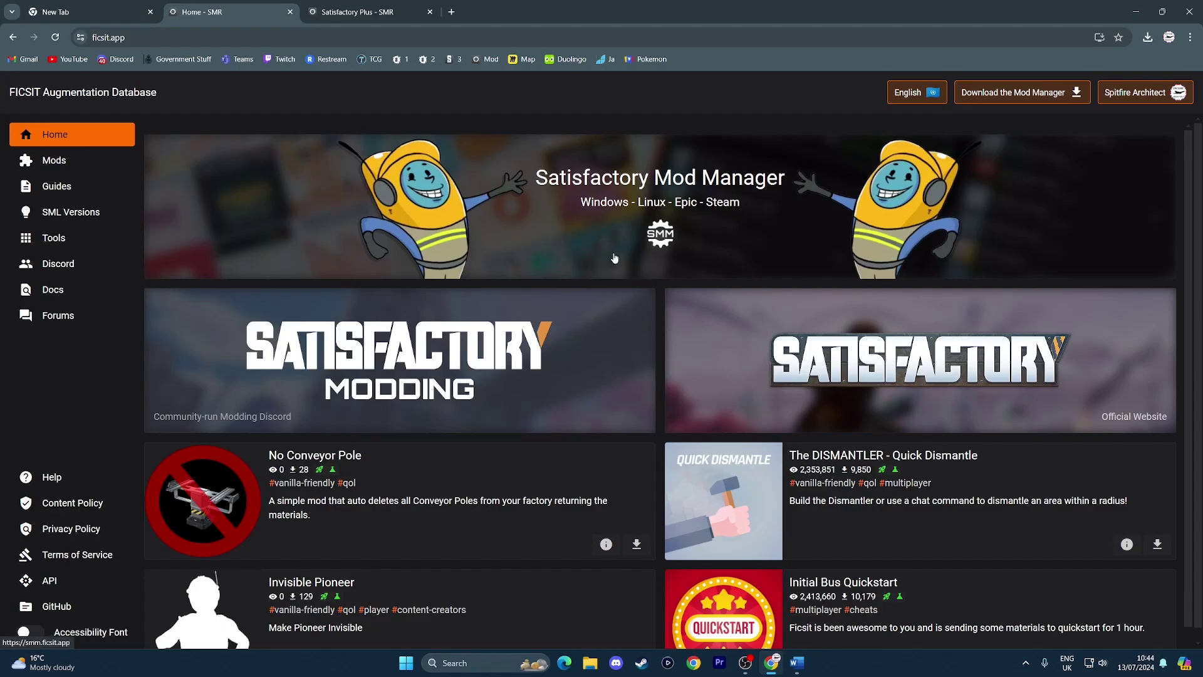
{"action": "scroll", "coordinate": [617, 267], "scroll_direction": "down", "scroll_amount": 1}
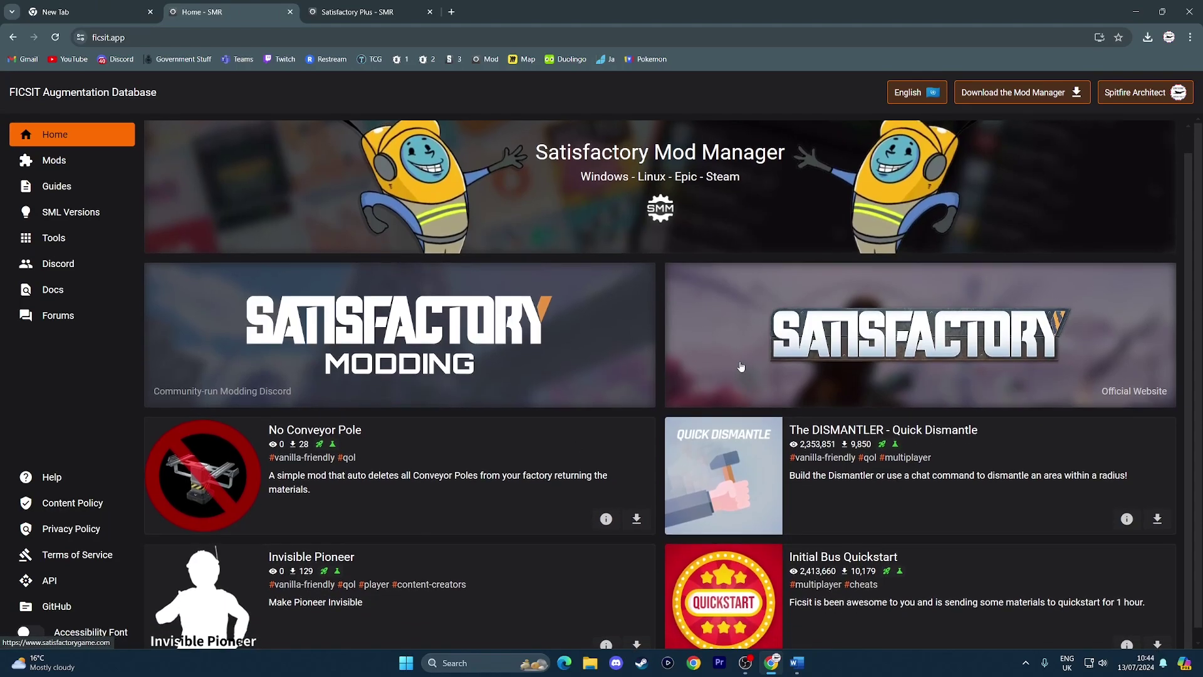
{"action": "scroll", "coordinate": [743, 370], "scroll_direction": "up", "scroll_amount": 1}
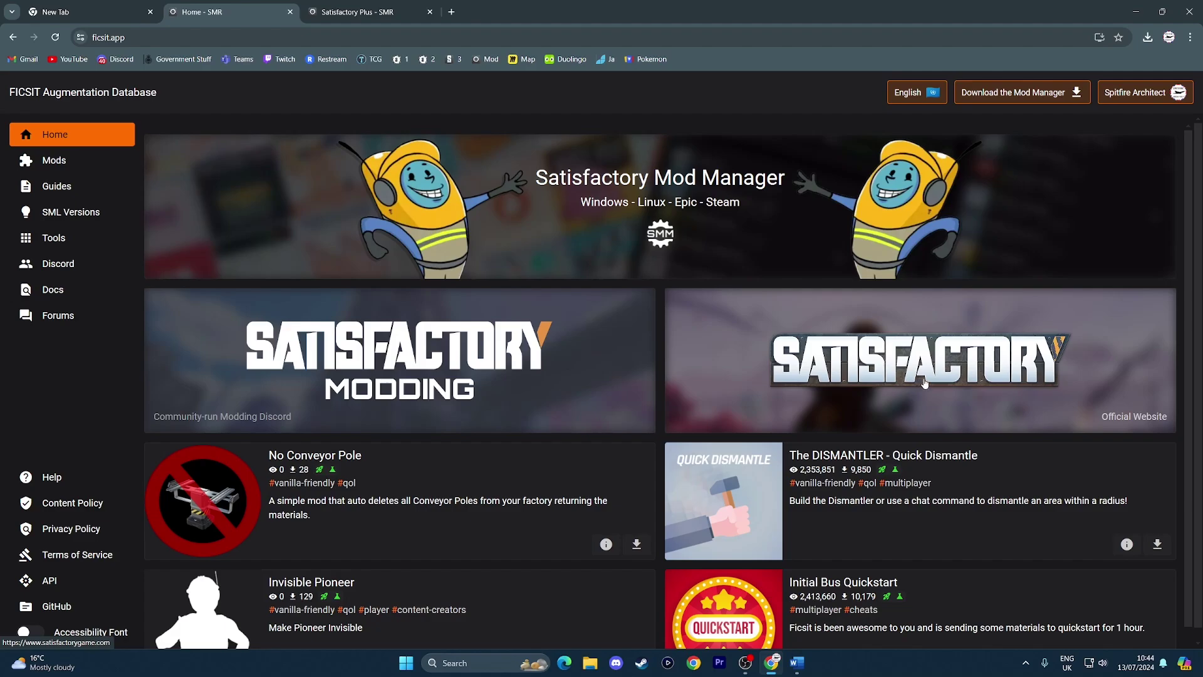
{"action": "scroll", "coordinate": [924, 383], "scroll_direction": "down", "scroll_amount": 1}
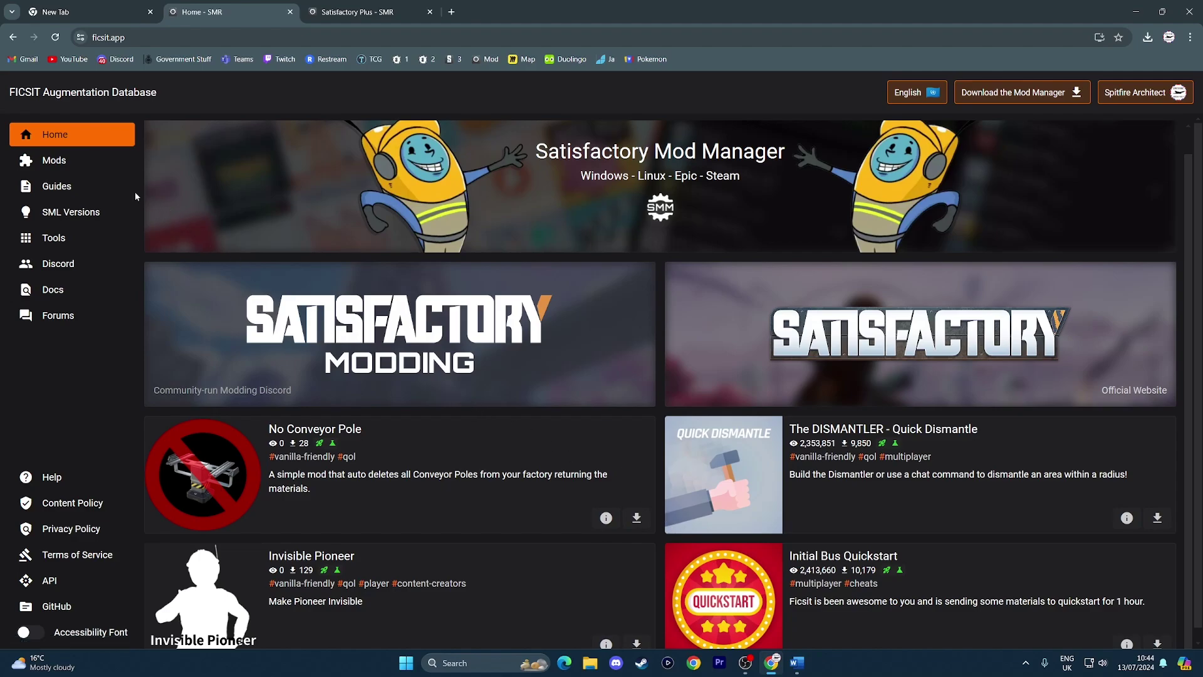
{"action": "left_click", "coordinate": [95, 165]}
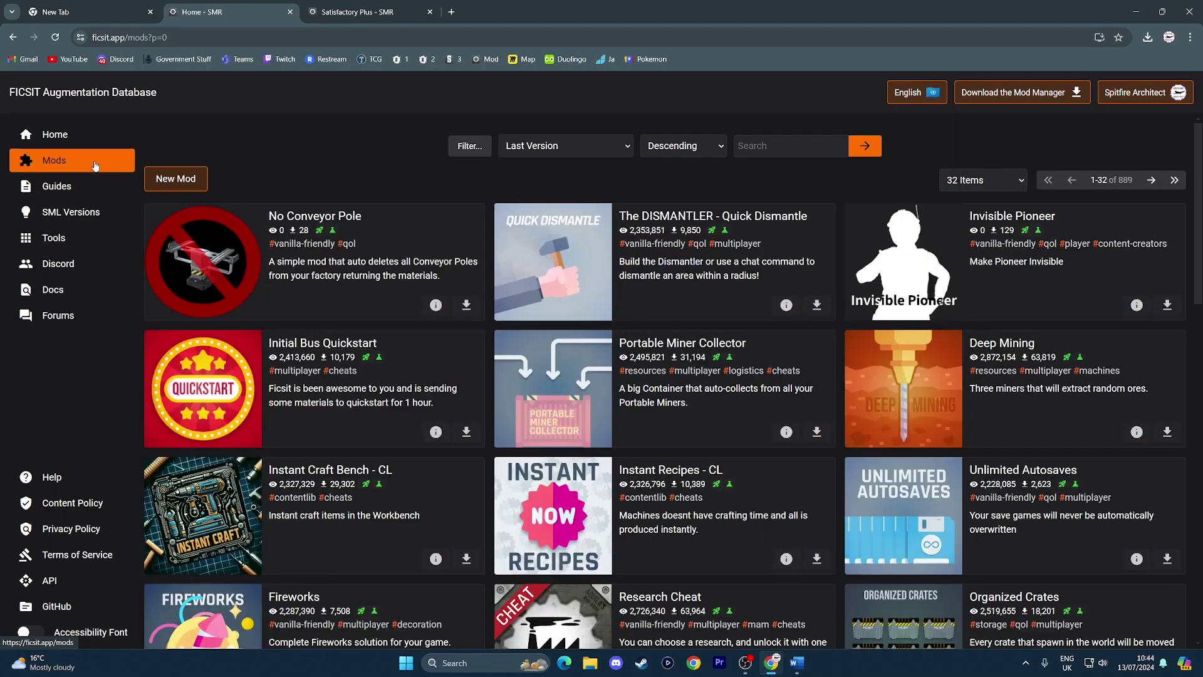
{"action": "scroll", "coordinate": [703, 390], "scroll_direction": "down", "scroll_amount": 5}
{"action": "scroll", "coordinate": [703, 390], "scroll_direction": "up", "scroll_amount": 5}
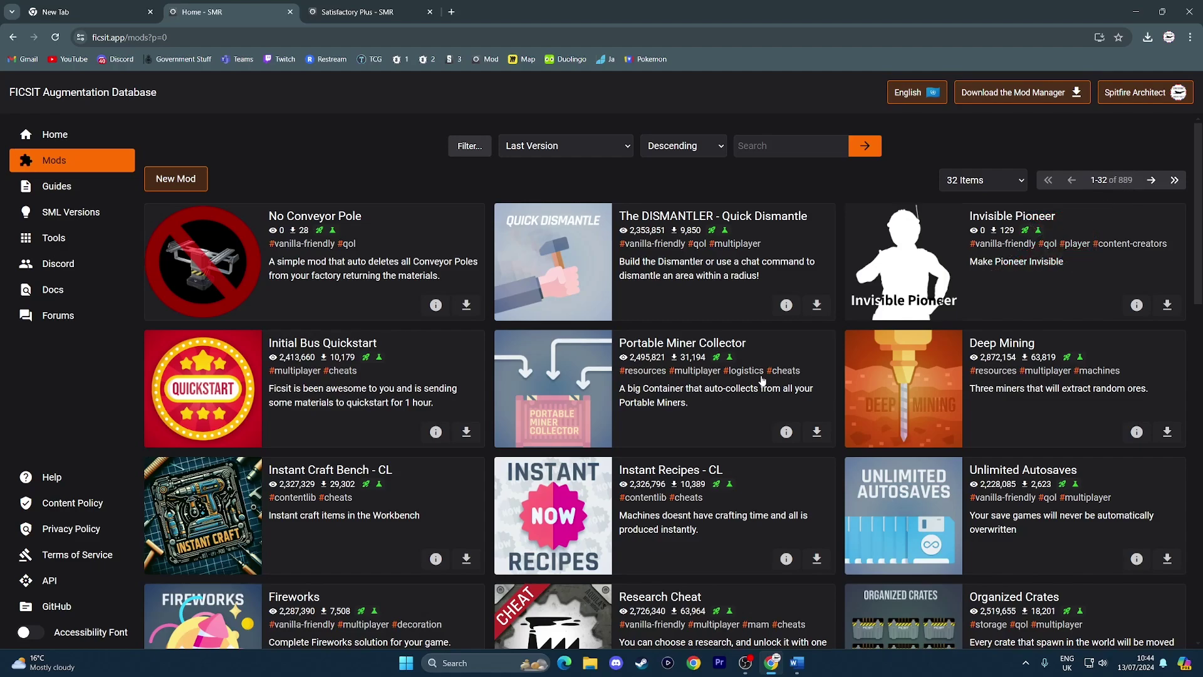
{"action": "scroll", "coordinate": [762, 380], "scroll_direction": "down", "scroll_amount": 5}
{"action": "scroll", "coordinate": [762, 378], "scroll_direction": "down", "scroll_amount": 8}
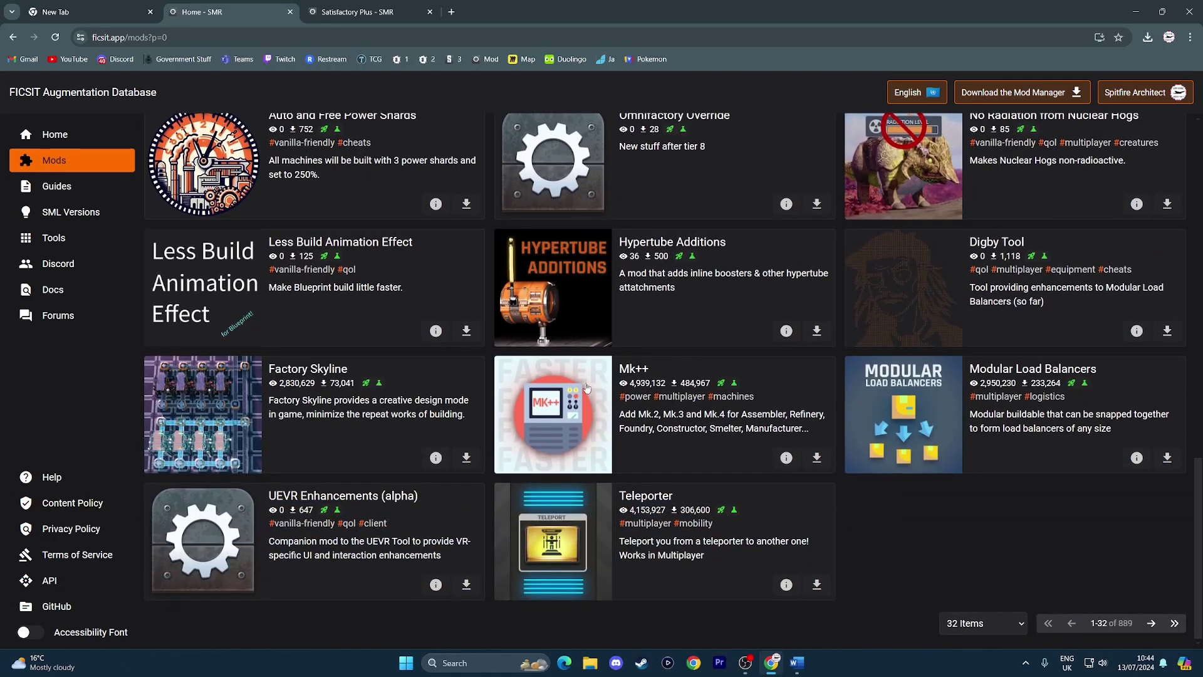
{"action": "scroll", "coordinate": [539, 364], "scroll_direction": "up", "scroll_amount": 12}
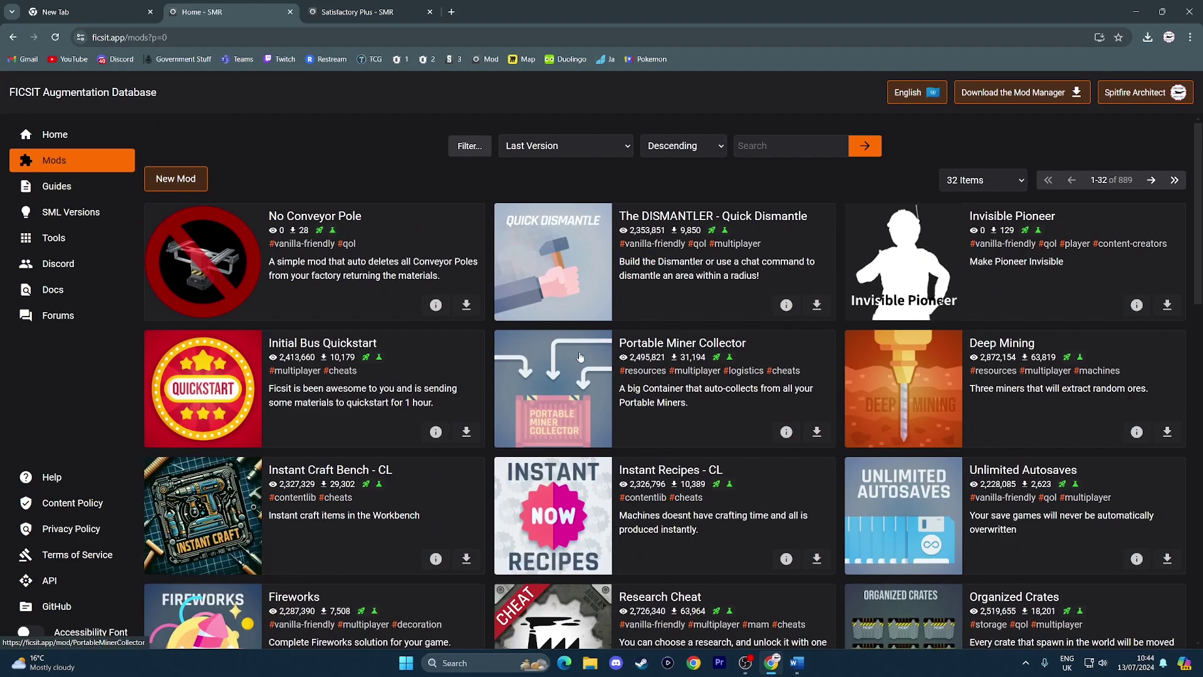
Step: Sort the mods catalogue by Downloads and look through the most downloaded mods
{"action": "left_click", "coordinate": [560, 149]}
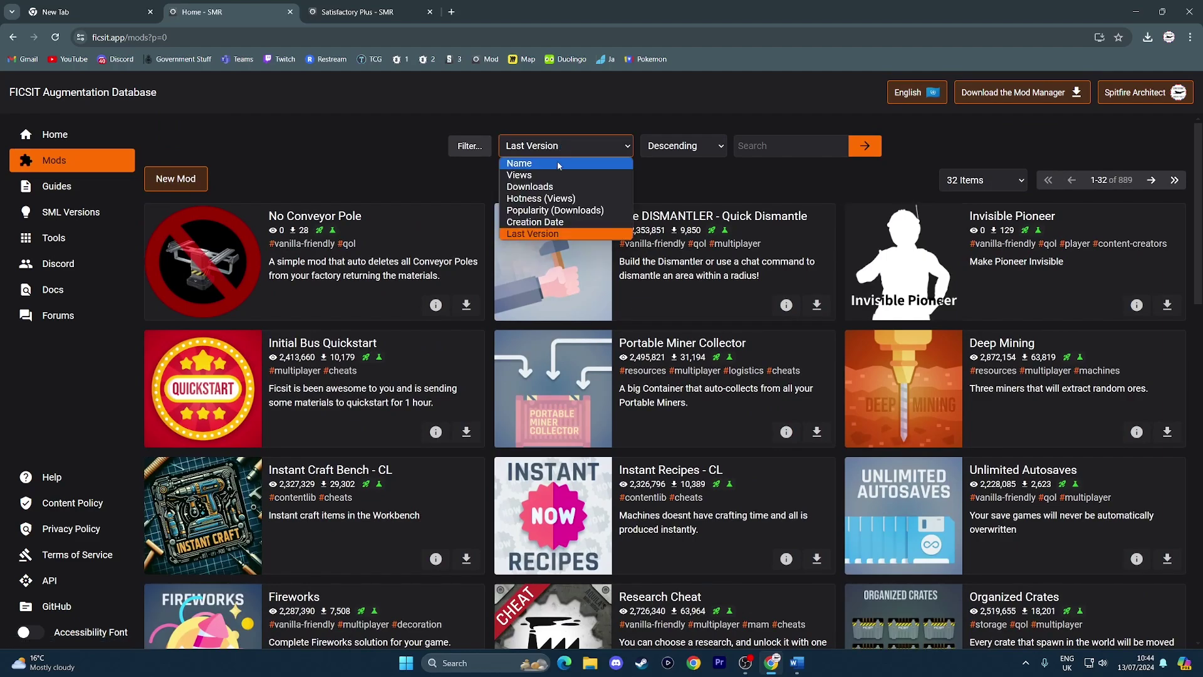
{"action": "left_click", "coordinate": [554, 188]}
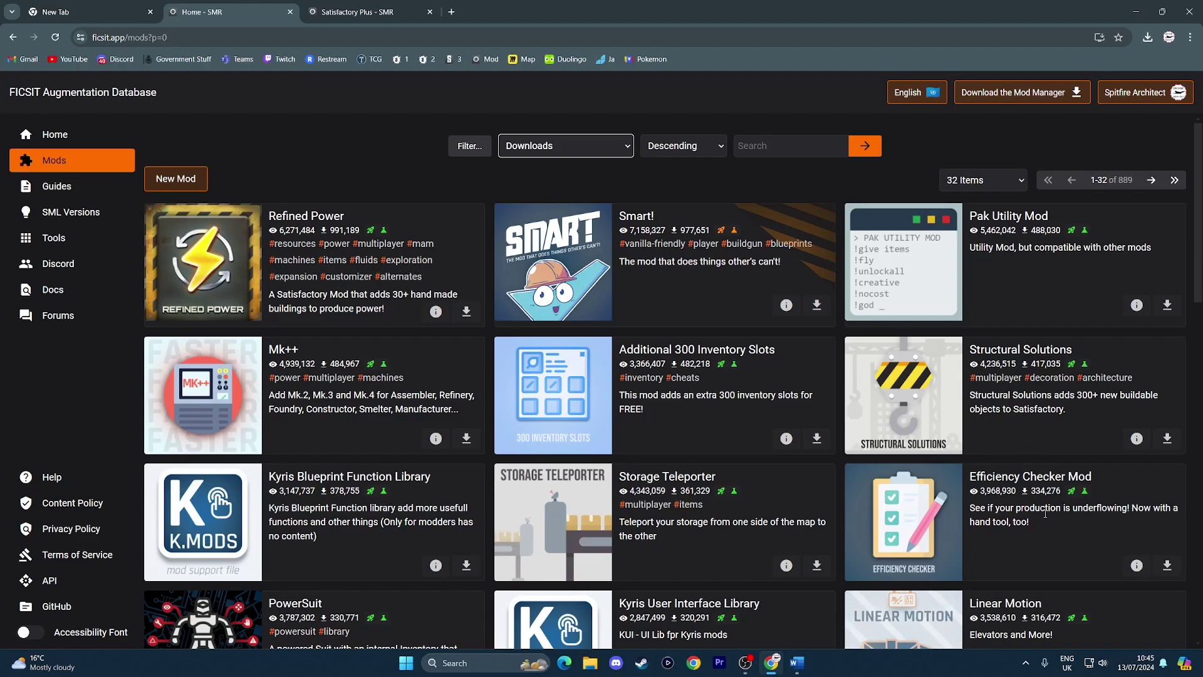
{"action": "scroll", "coordinate": [1036, 508], "scroll_direction": "down", "scroll_amount": 5}
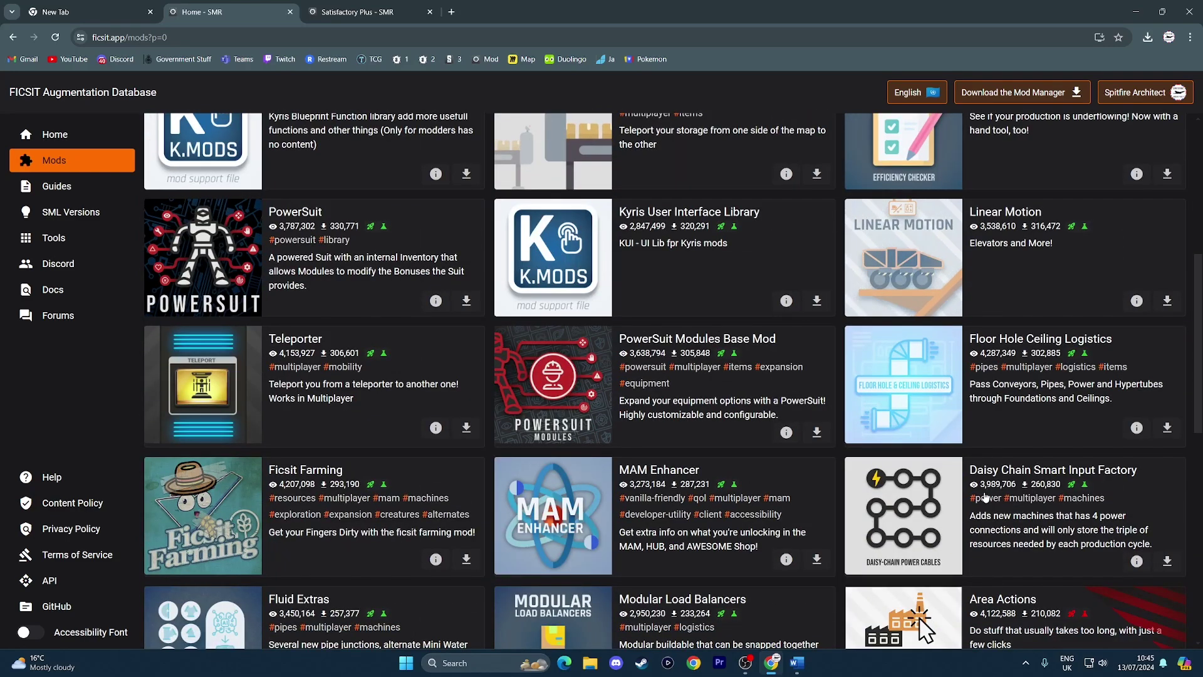
{"action": "scroll", "coordinate": [979, 495], "scroll_direction": "up", "scroll_amount": 5}
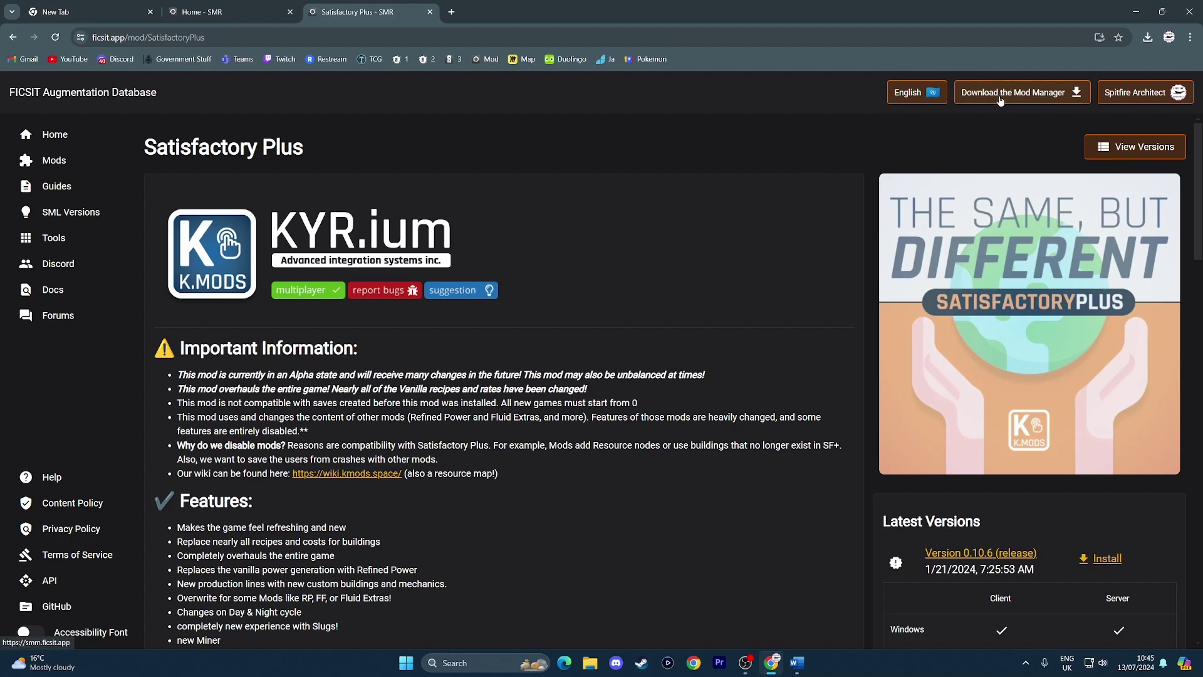
Step: Download the Mod Manager from the Satisfactory Plus page and run Satisfactory-Mod-Manager-Setup.exe
{"action": "left_click", "coordinate": [233, 12]}
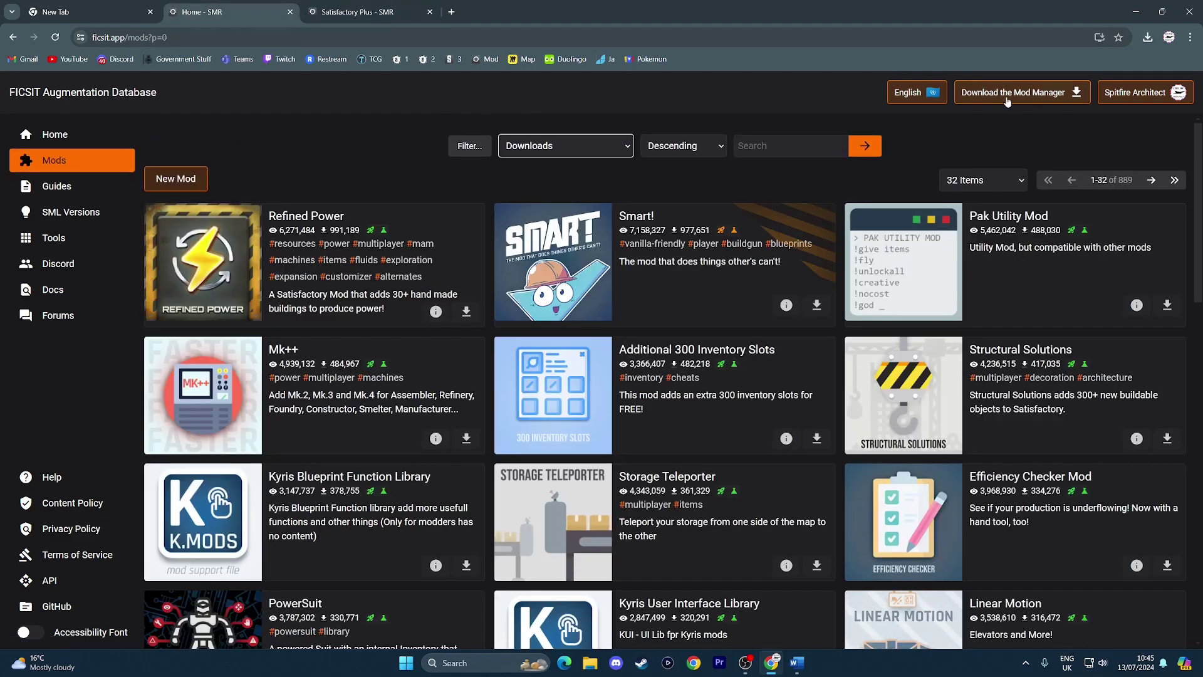
{"action": "left_click", "coordinate": [357, 12]}
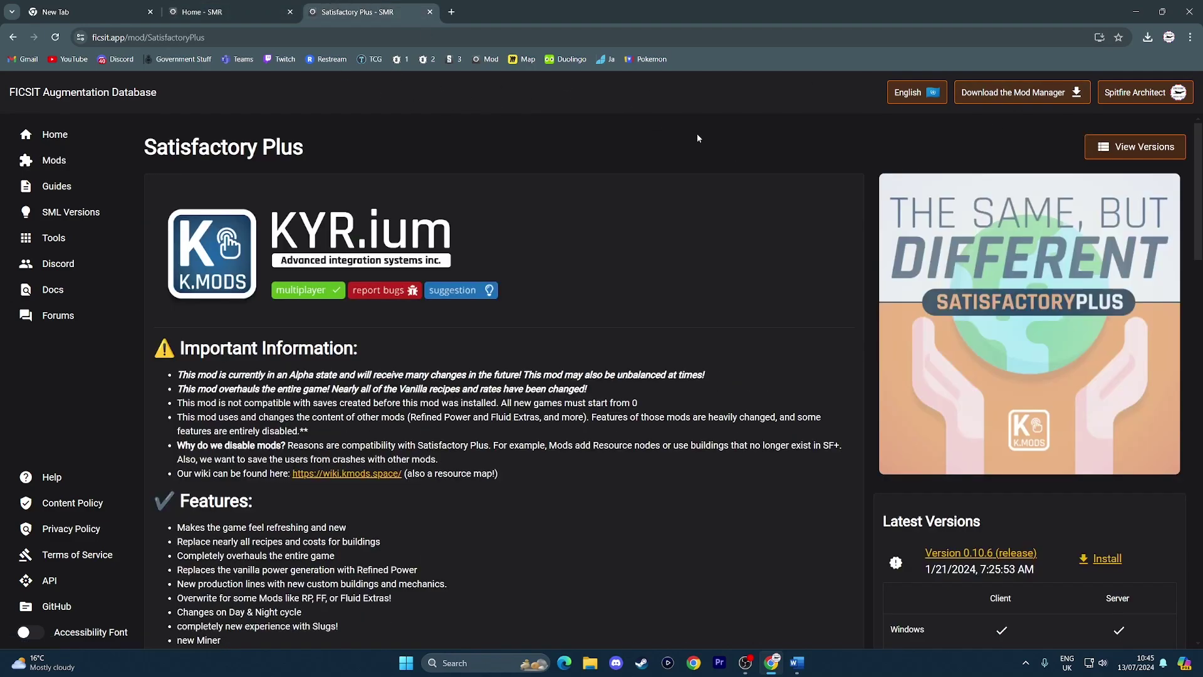
{"action": "left_click", "coordinate": [1024, 95]}
{"action": "left_click", "coordinate": [1147, 38]}
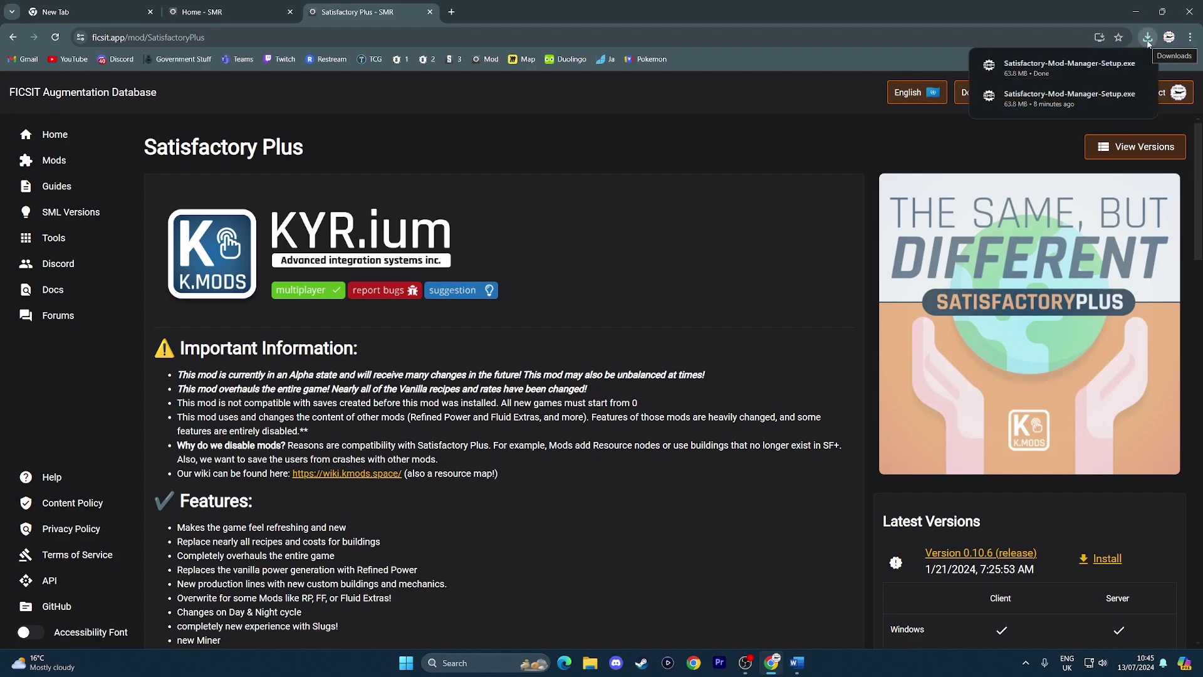
{"action": "left_click", "coordinate": [1059, 58]}
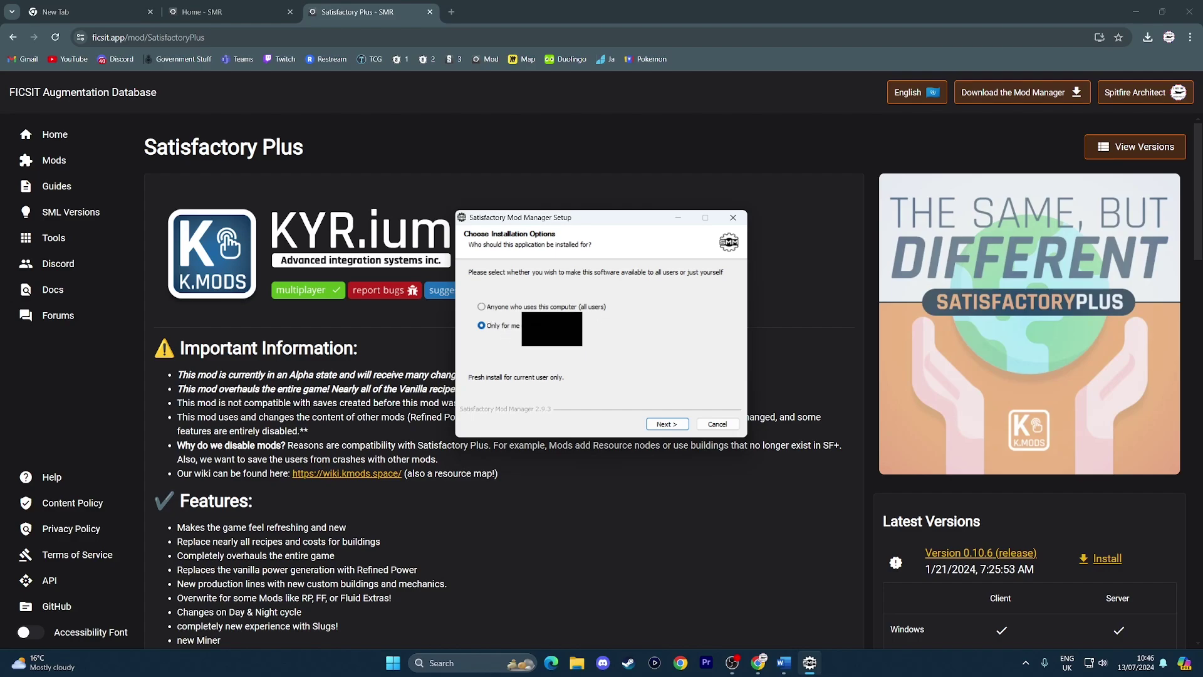
Step: Install Satisfactory Mod Manager for all users of the computer and finish setup with the option to run it
{"action": "left_click", "coordinate": [482, 307]}
{"action": "left_click", "coordinate": [663, 426]}
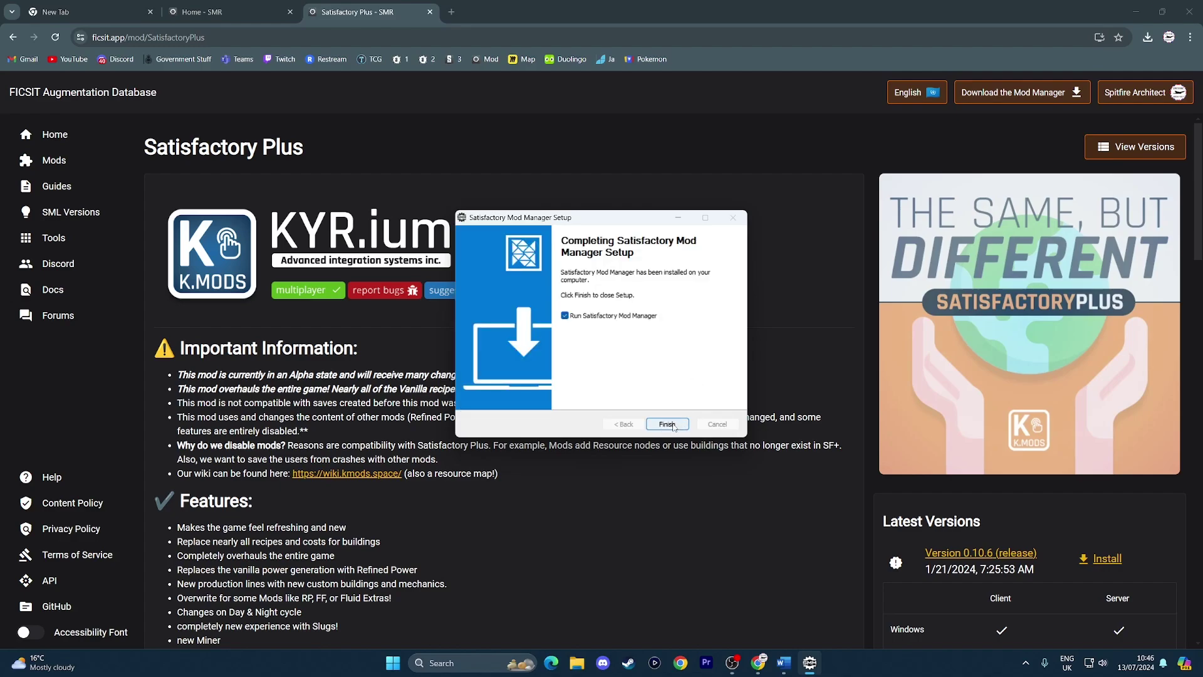
{"action": "left_click", "coordinate": [668, 424]}
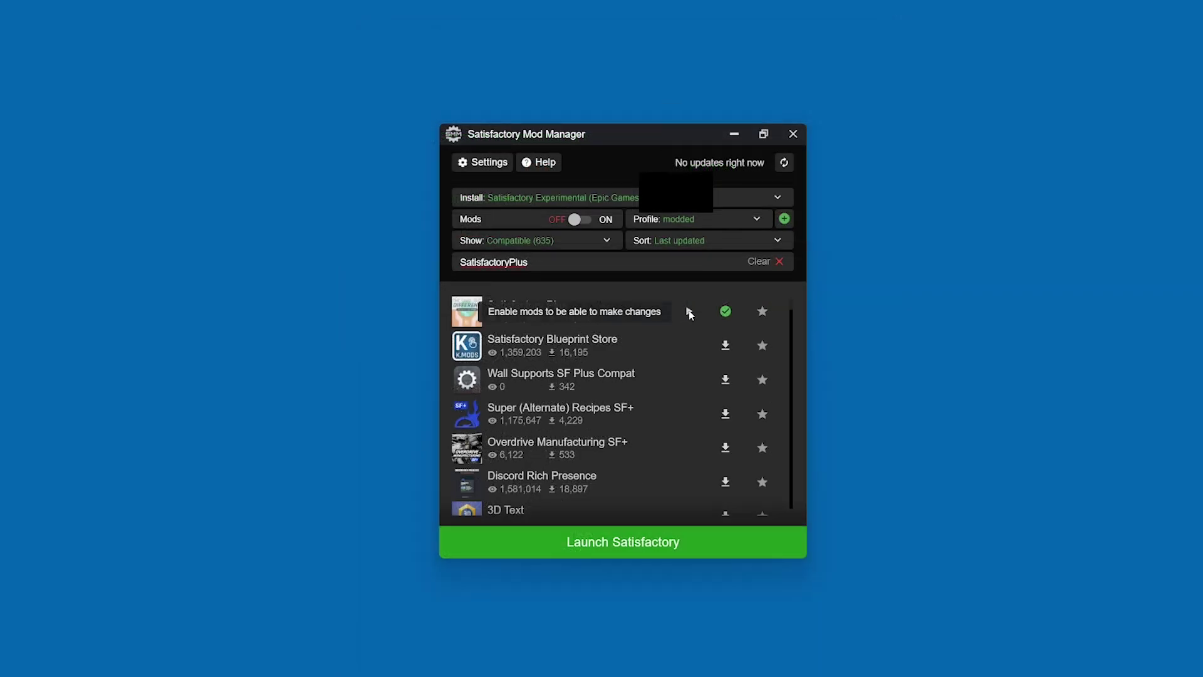
Step: Open the Satisfactory Plus mod's details in Satisfactory Mod Manager and read its description through to the credits
{"action": "left_click", "coordinate": [671, 317]}
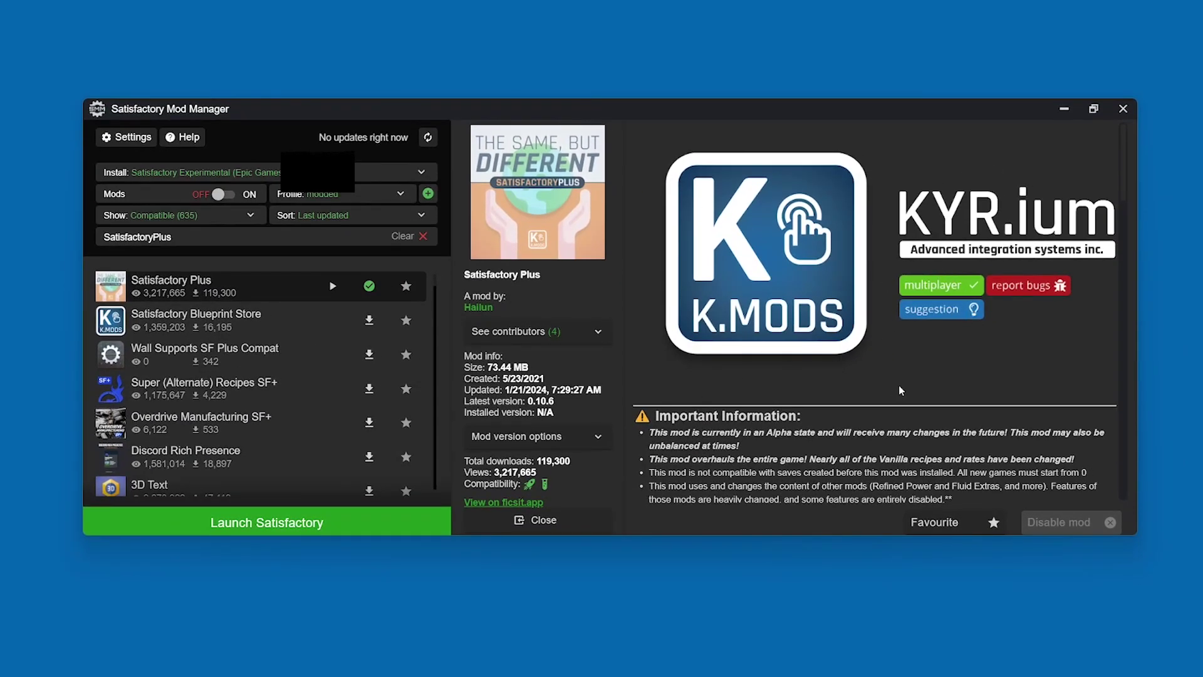
{"action": "scroll", "coordinate": [901, 391], "scroll_direction": "down", "scroll_amount": 7}
{"action": "scroll", "coordinate": [843, 352], "scroll_direction": "up", "scroll_amount": 3}
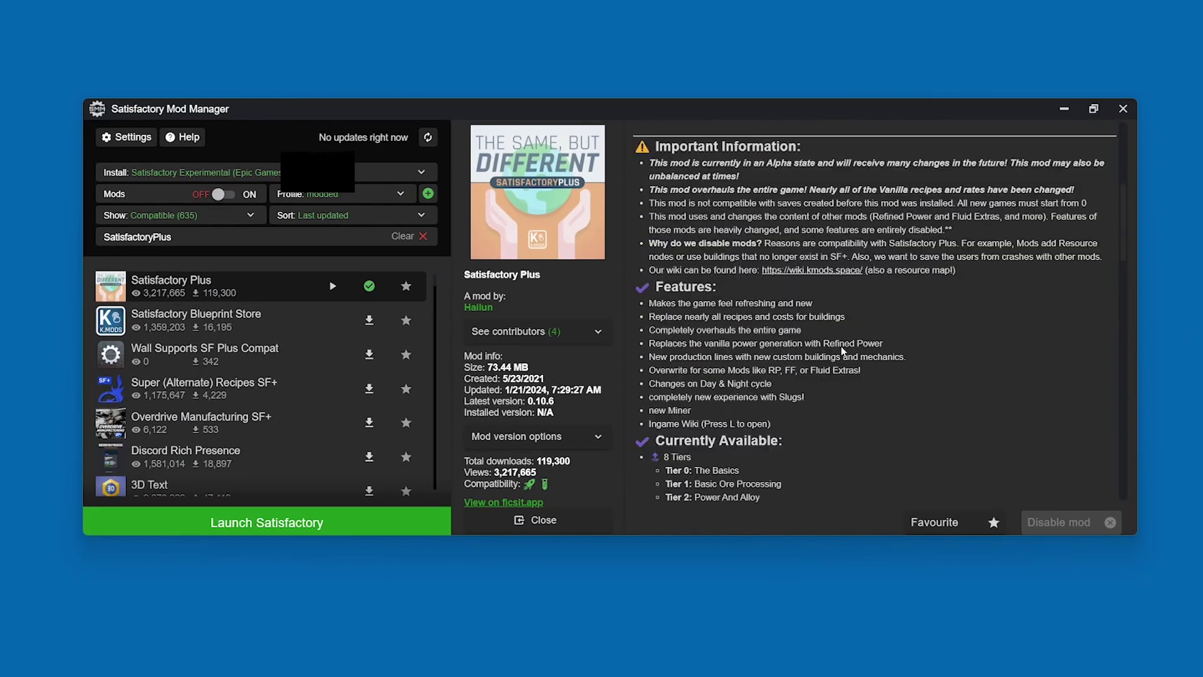
{"action": "scroll", "coordinate": [746, 303], "scroll_direction": "down", "scroll_amount": 5}
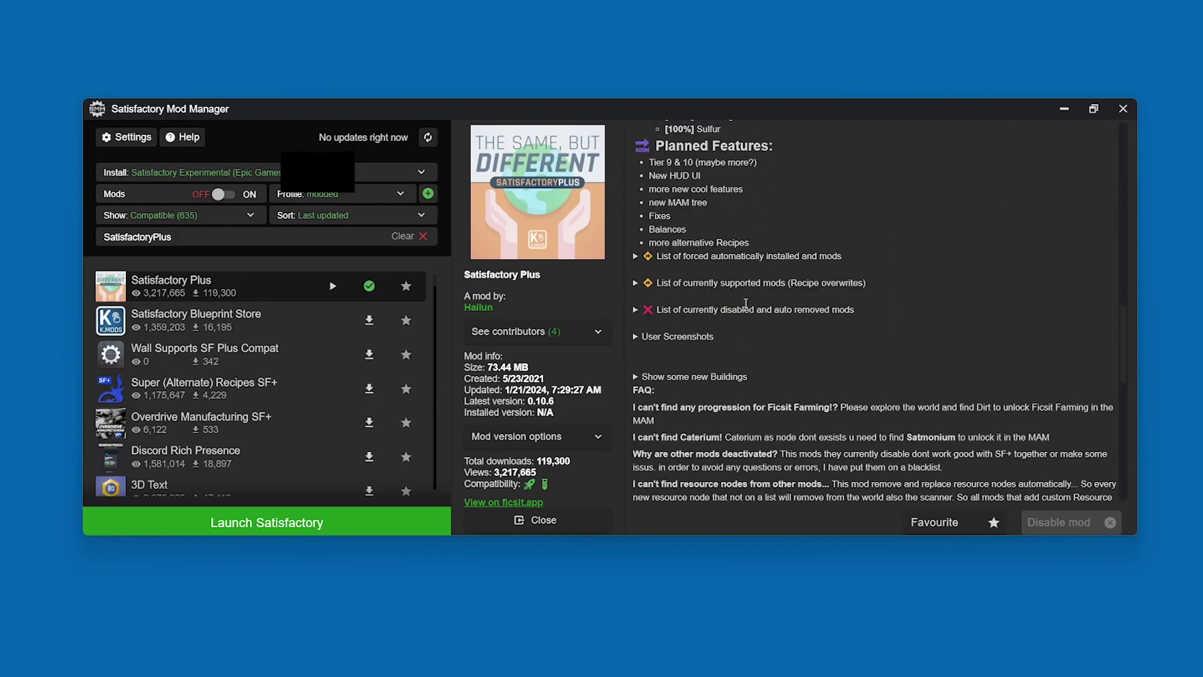
{"action": "scroll", "coordinate": [746, 302], "scroll_direction": "down", "scroll_amount": 5}
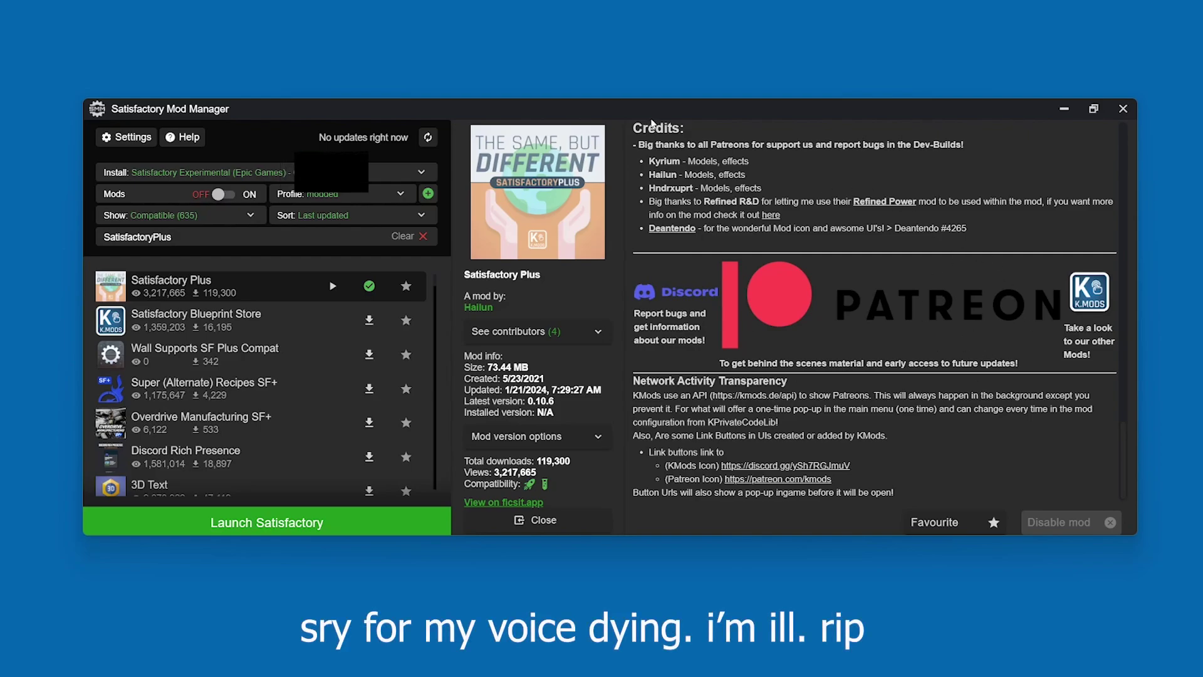
Step: Turn mods on for the modded profile and install the Satisfactory Plus mod
{"action": "left_click_drag", "start_coordinate": [650, 119], "coordinate": [672, 120]}
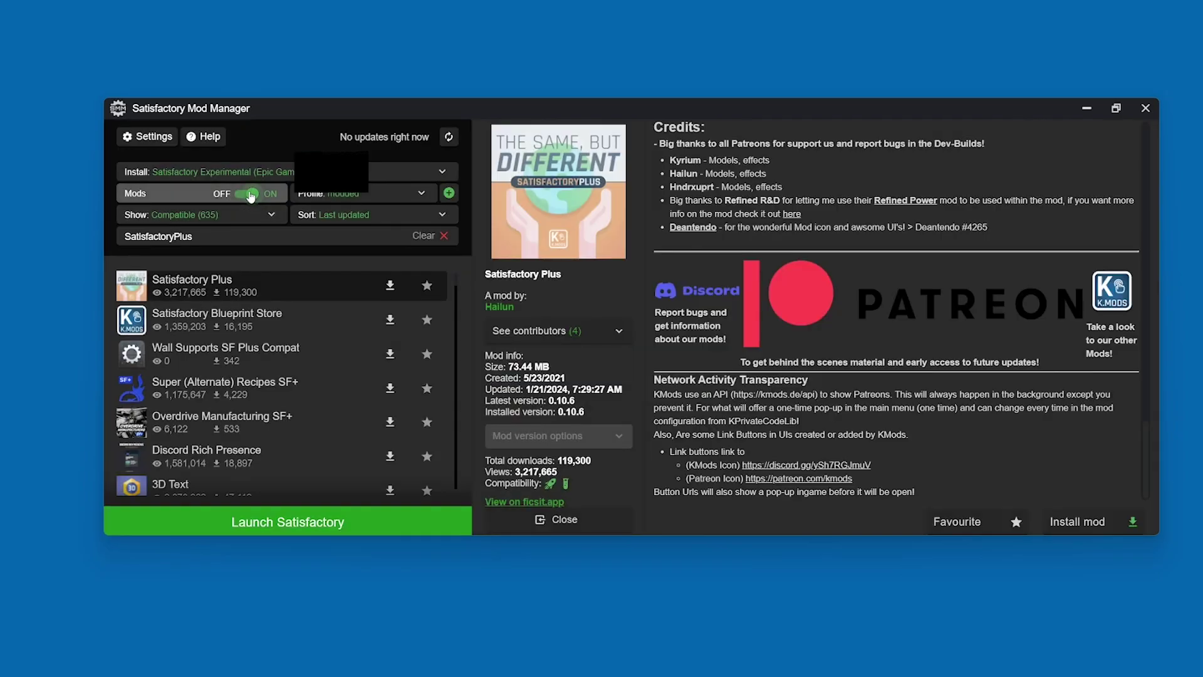
{"action": "left_click", "coordinate": [390, 286]}
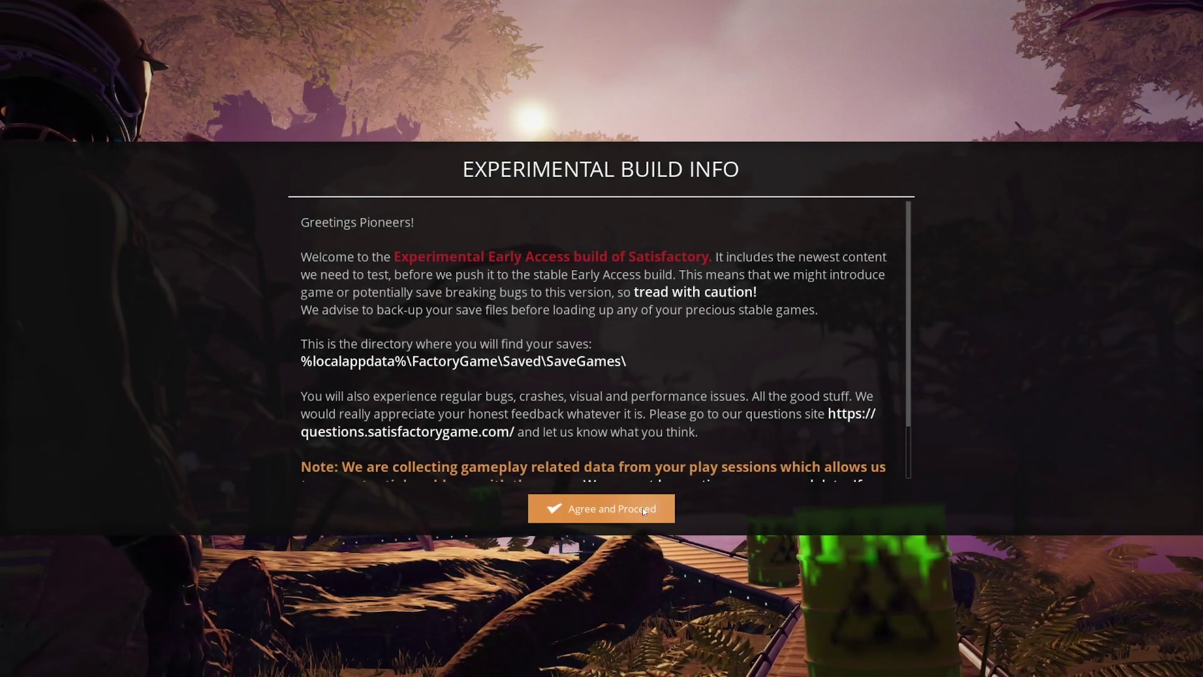
Step: In Satisfactory, accept the experimental build notice, view the new game setup and return to the main menu
{"action": "left_click", "coordinate": [643, 509]}
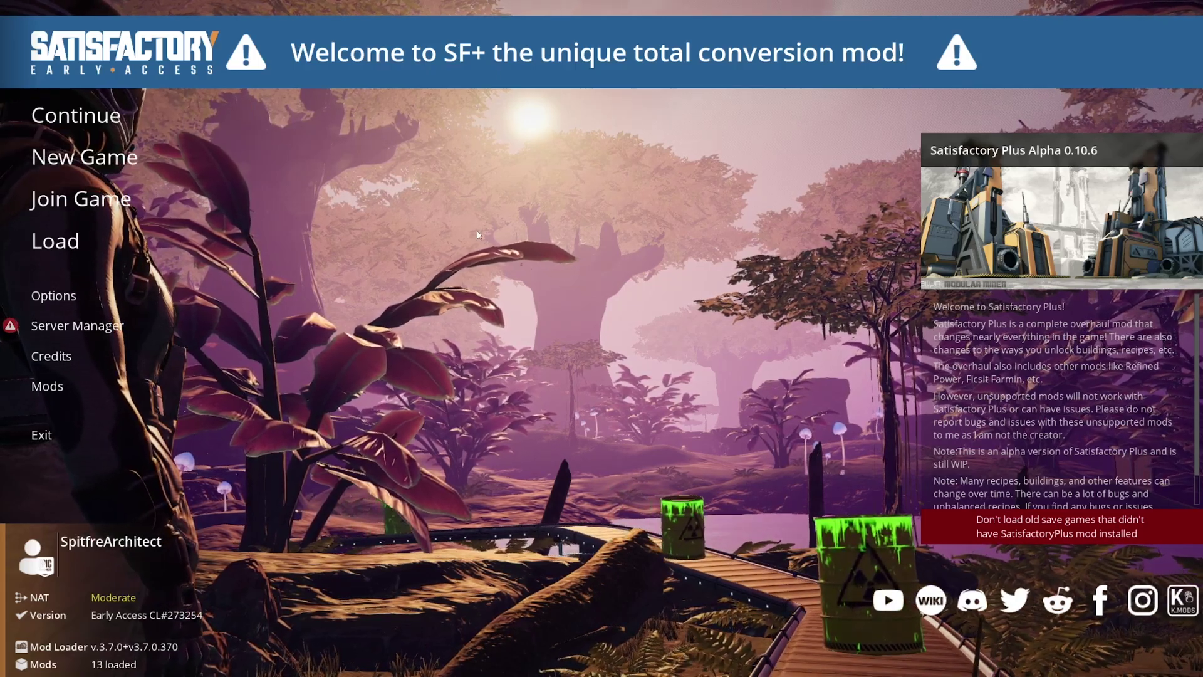
{"action": "left_click", "coordinate": [159, 167]}
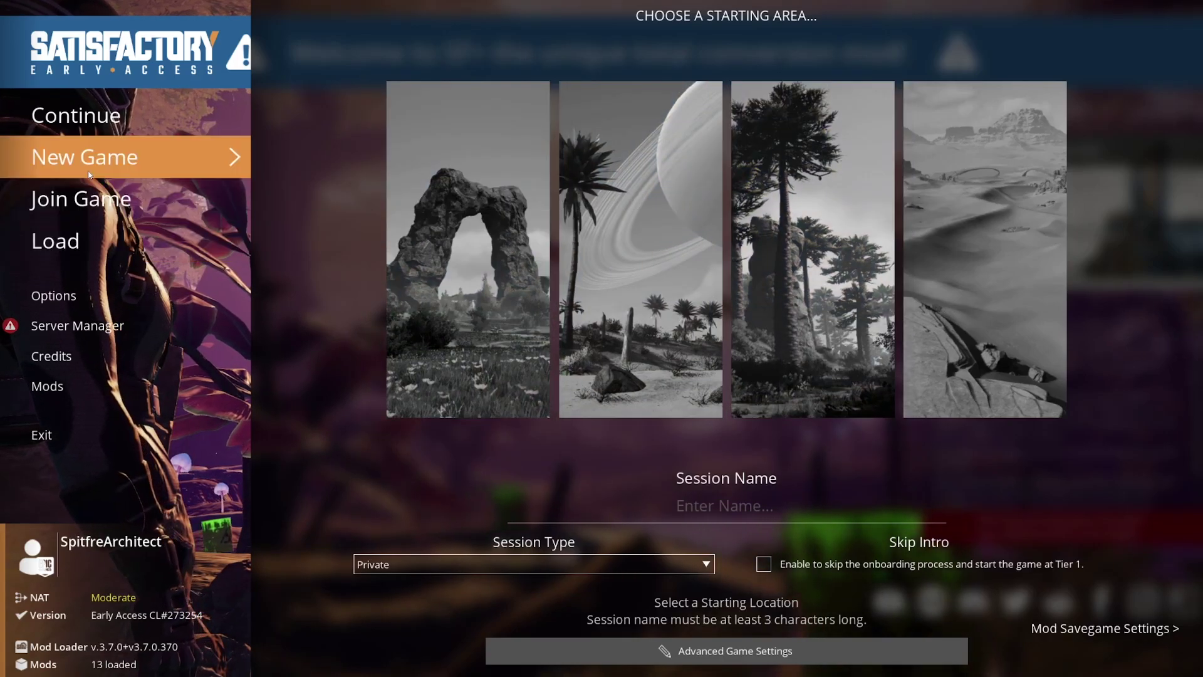
{"action": "left_click", "coordinate": [125, 158]}
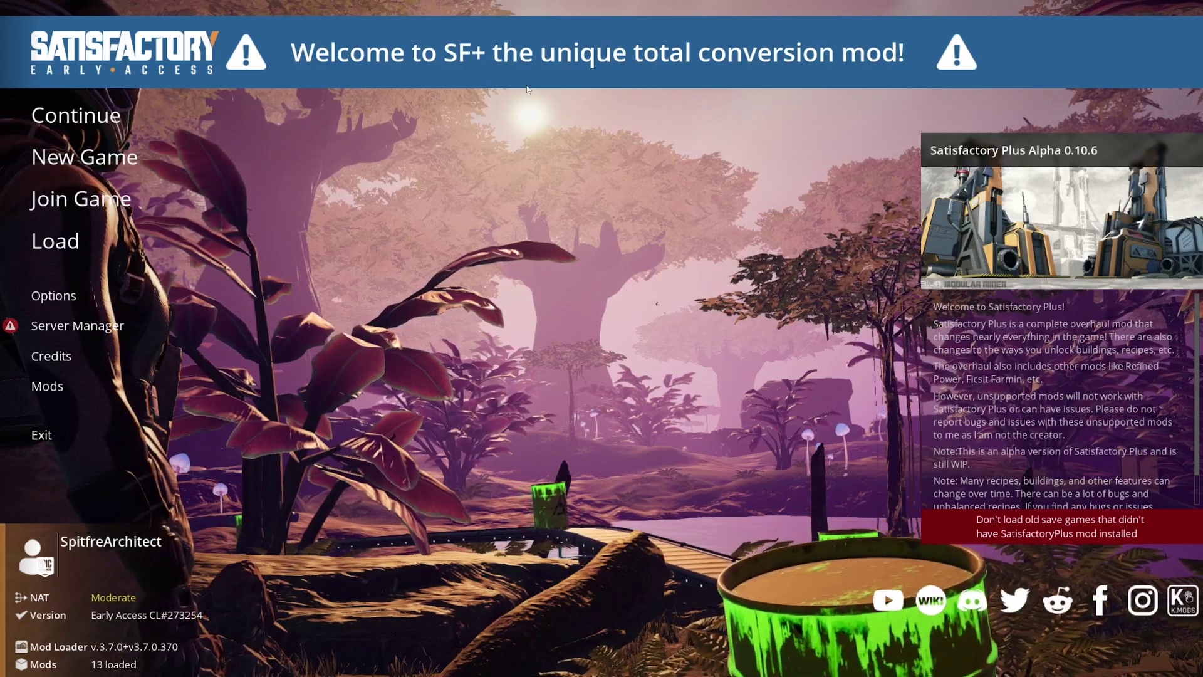